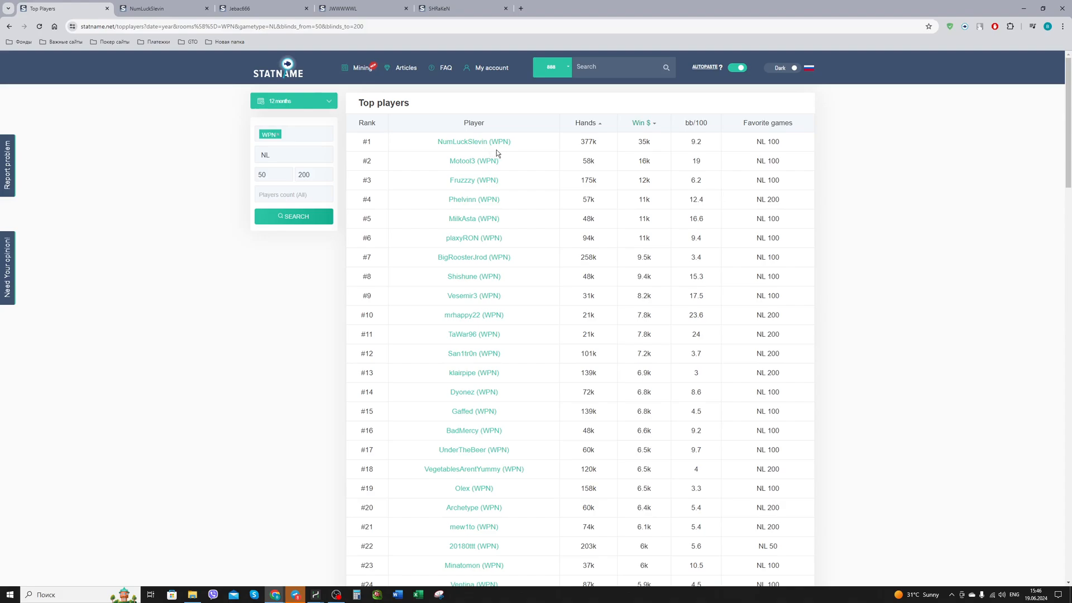
Review the top-ranked player's profile, covering the winnings graph, detailed stats, summary by limit and month results.
left_click(162, 8)
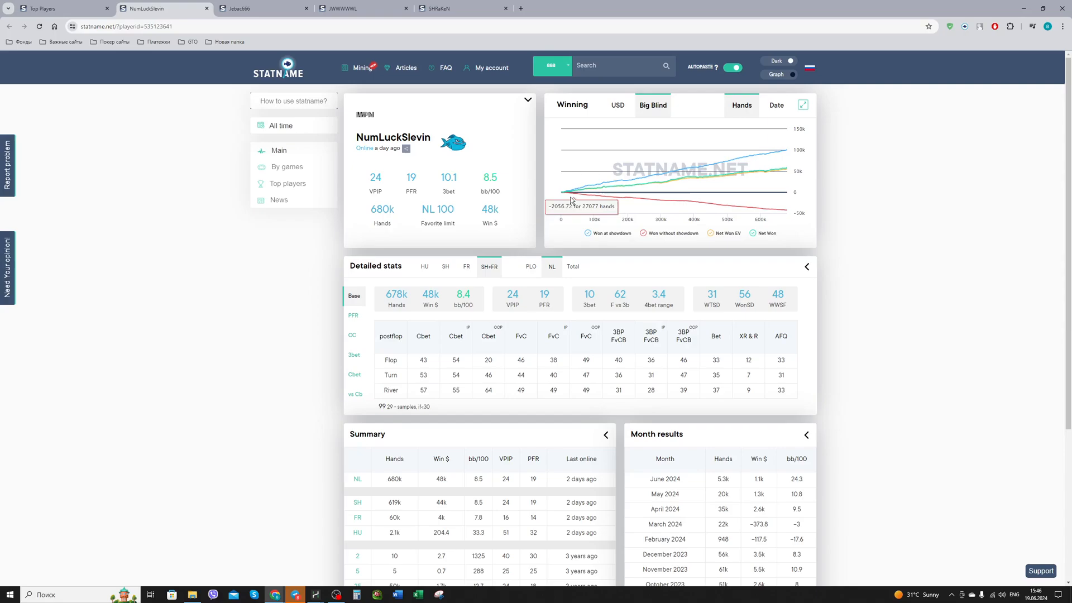
mouse_move(785, 197)
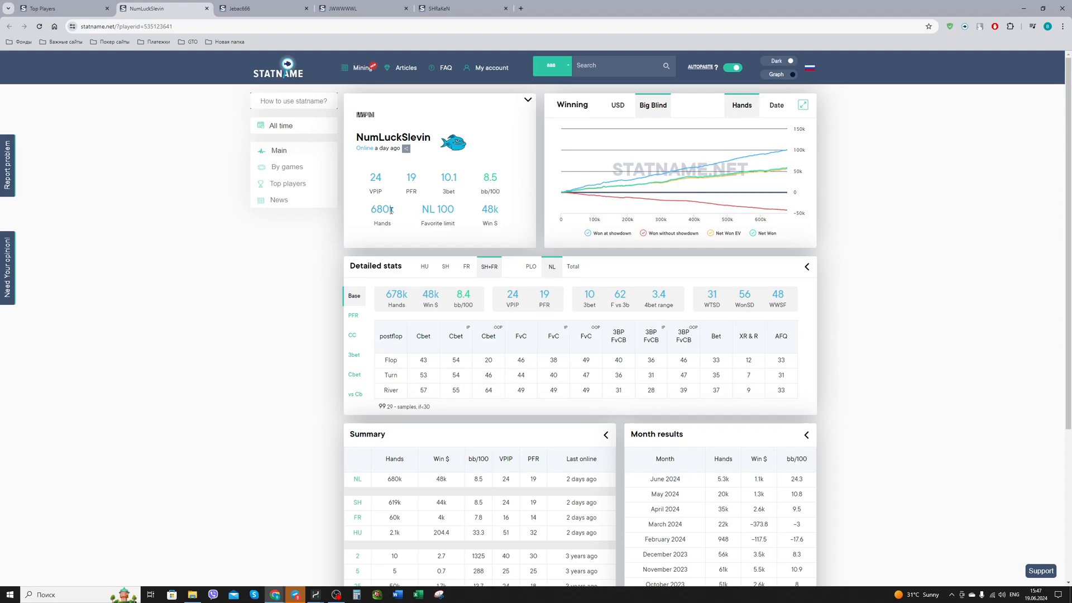
scroll(433, 244, "down", 4)
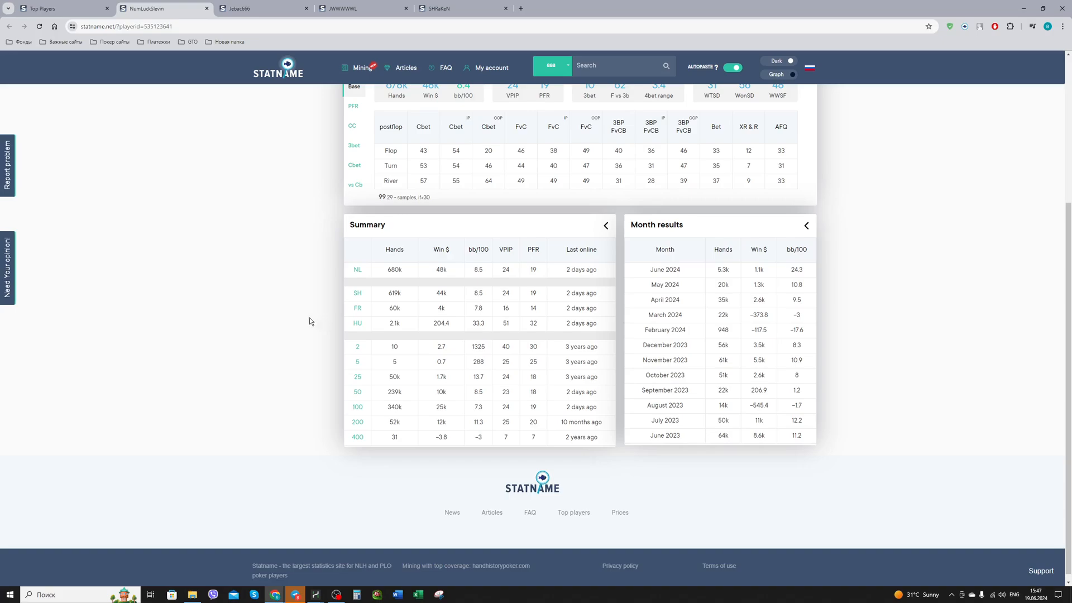
scroll(303, 486, "up", 2)
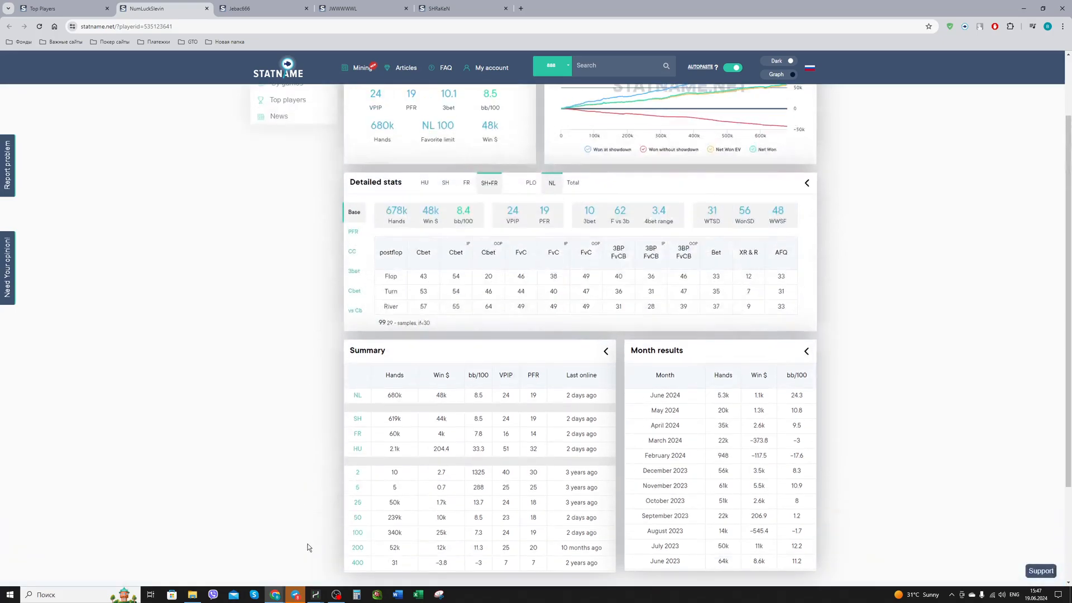
Switch to the Hand2Note replayer with the 9-2 hand at the Highwood table and advance it through preflop to the flop.
mouse_move(315, 596)
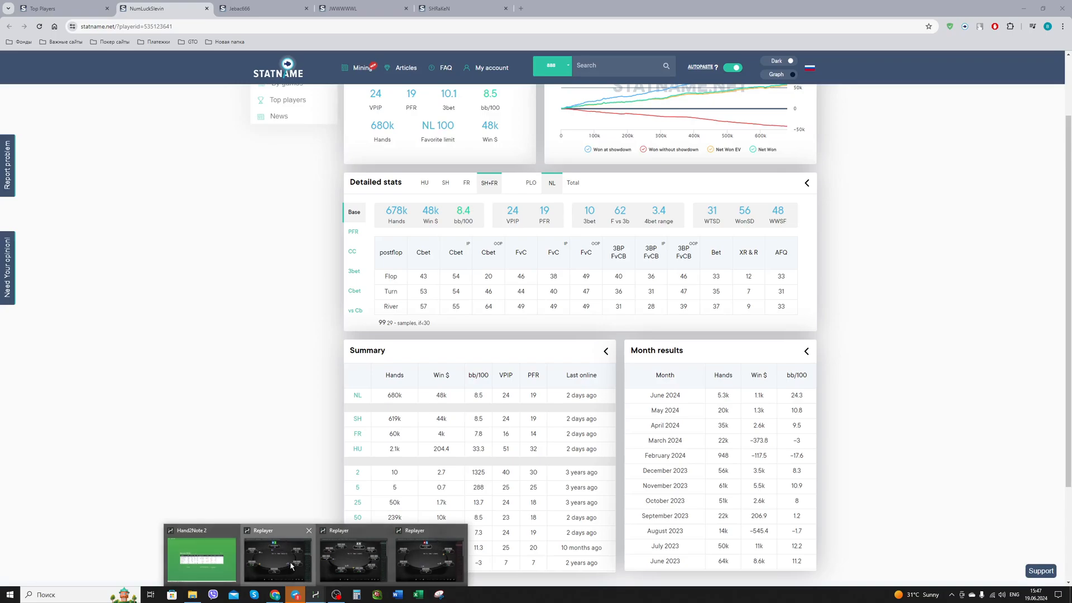
left_click(190, 527)
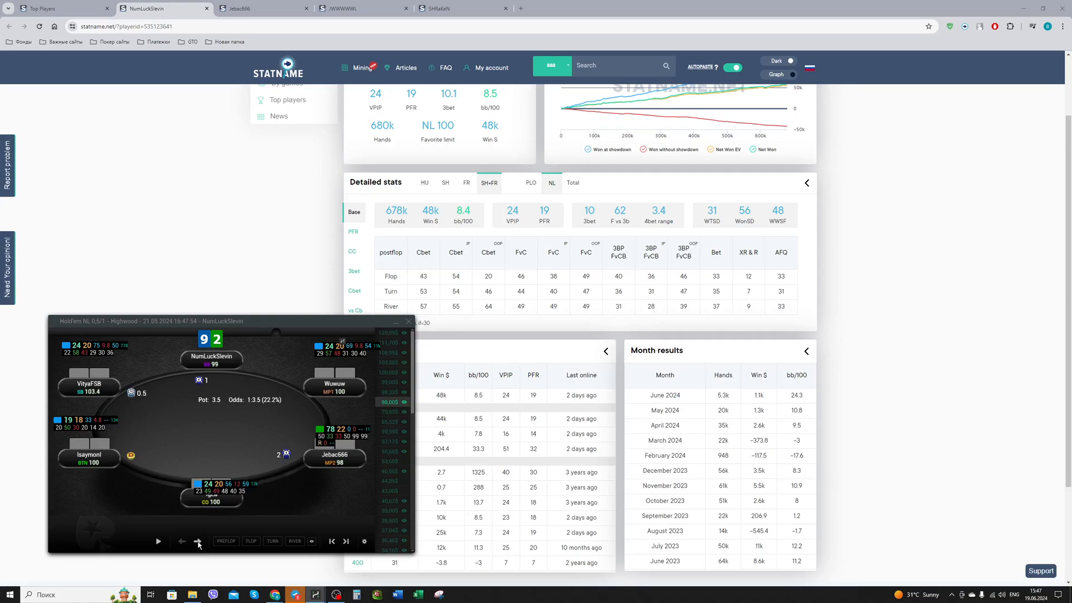
left_click(197, 542)
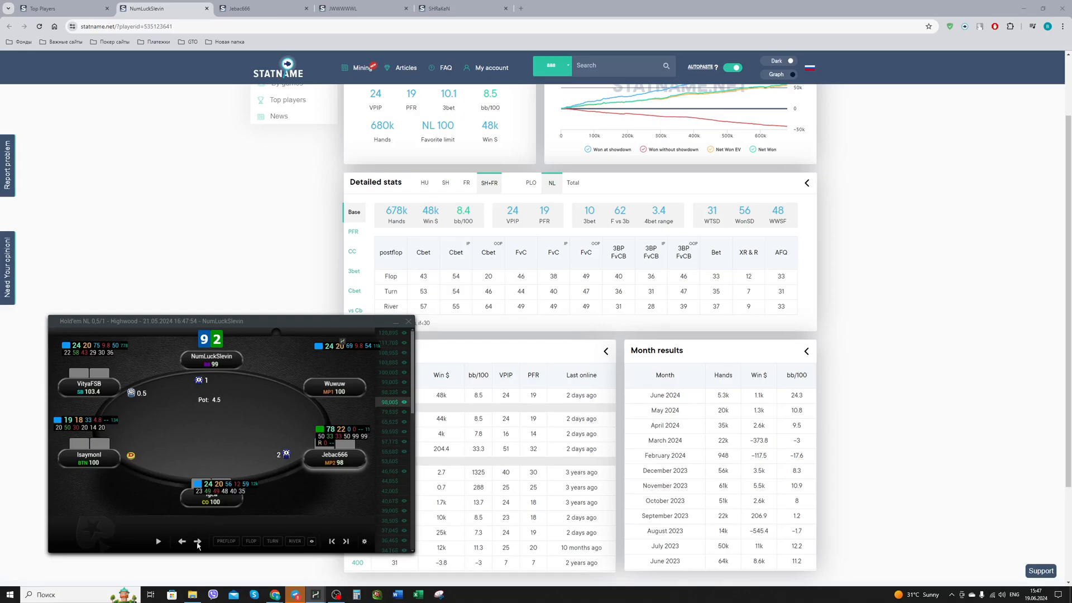
left_click(197, 541)
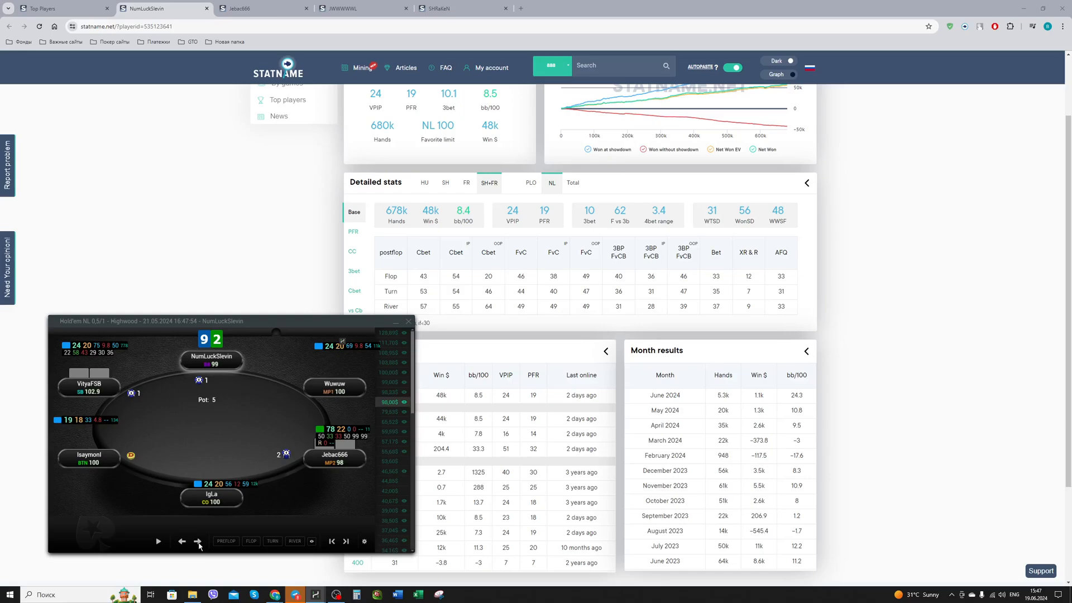
left_click(198, 541)
left_click(198, 541)
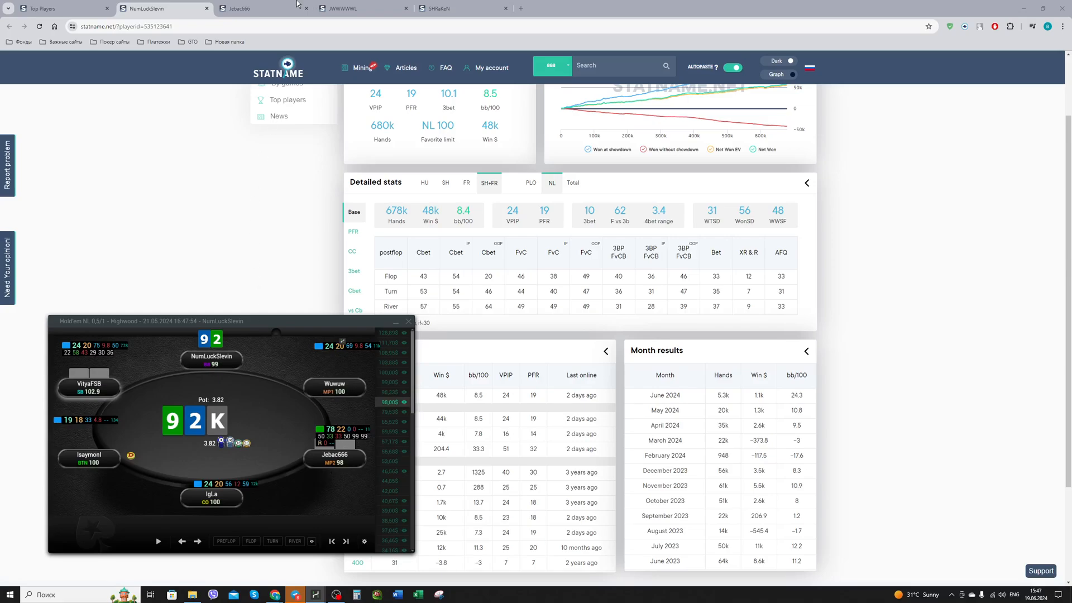
Examine the MP2 opponent's Statname profile and return to the 9-2 hand in the Hand2Note replayer.
left_click(285, 9)
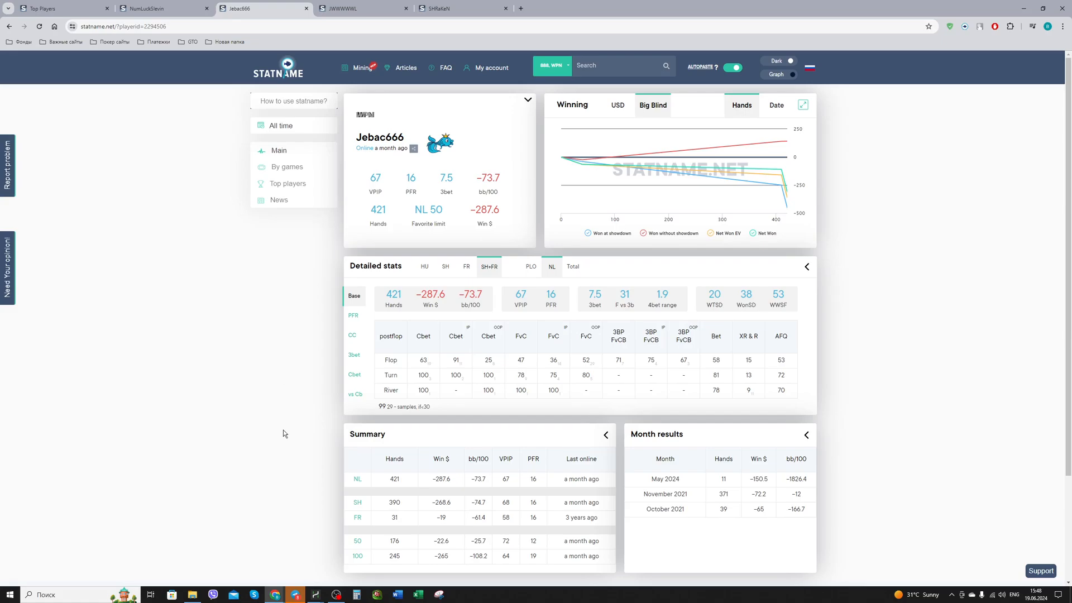
mouse_move(314, 596)
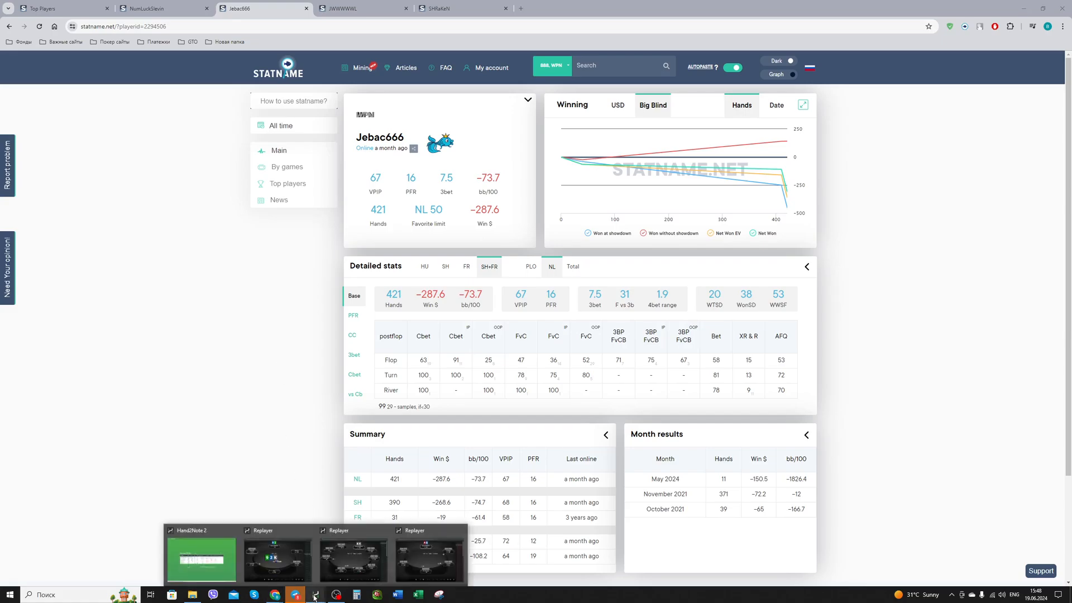
left_click(277, 559)
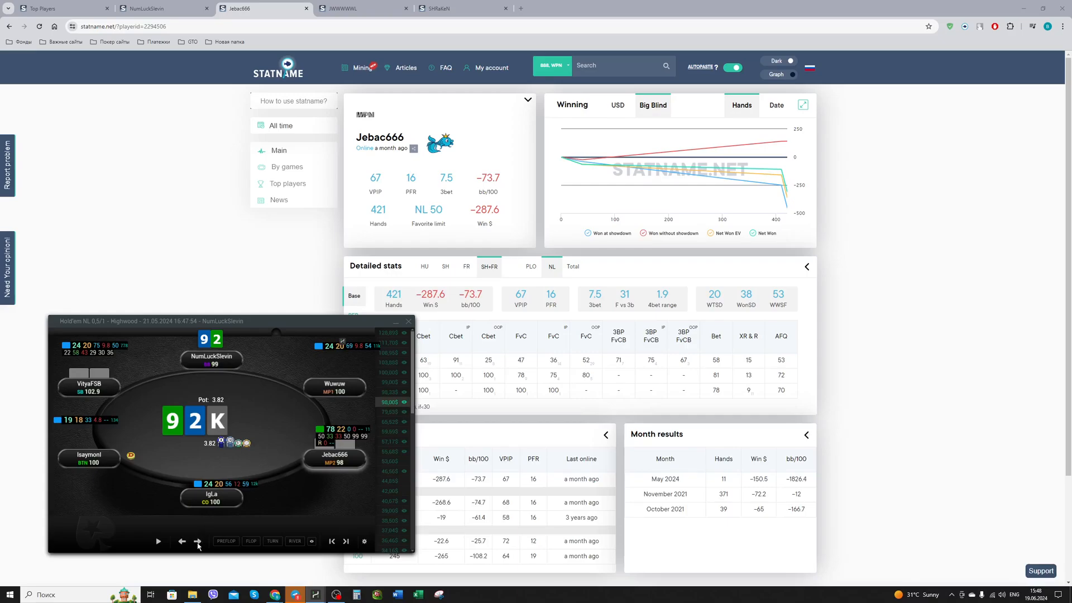
Advance the 9-2 hand from the flop to showdown and shift the MP2 opponent's stats overlay around their cards.
left_click(198, 542)
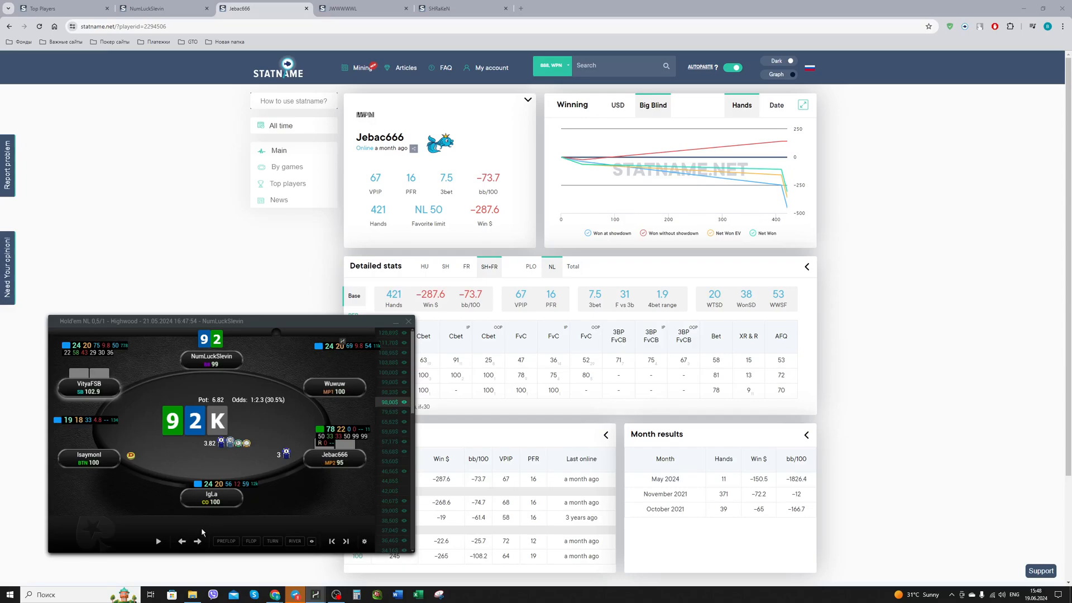
left_click(199, 543)
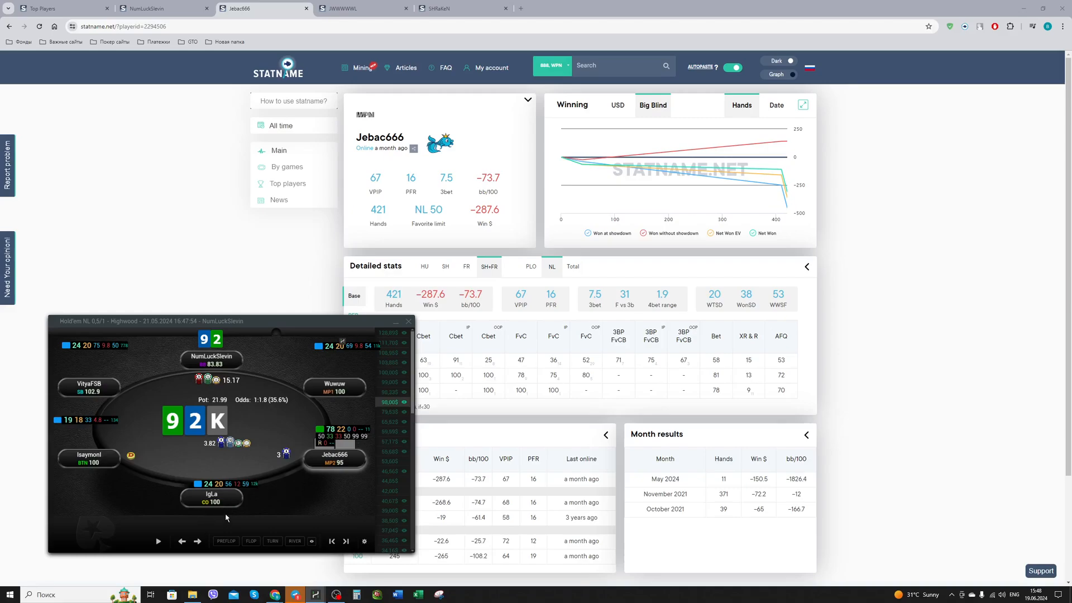
left_click(198, 541)
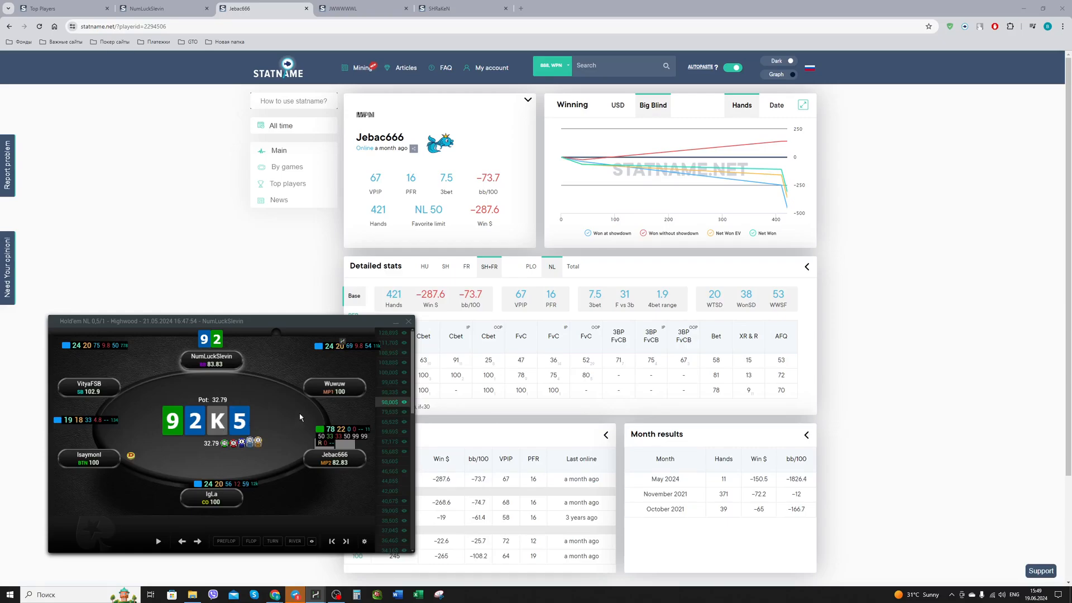
left_click(199, 541)
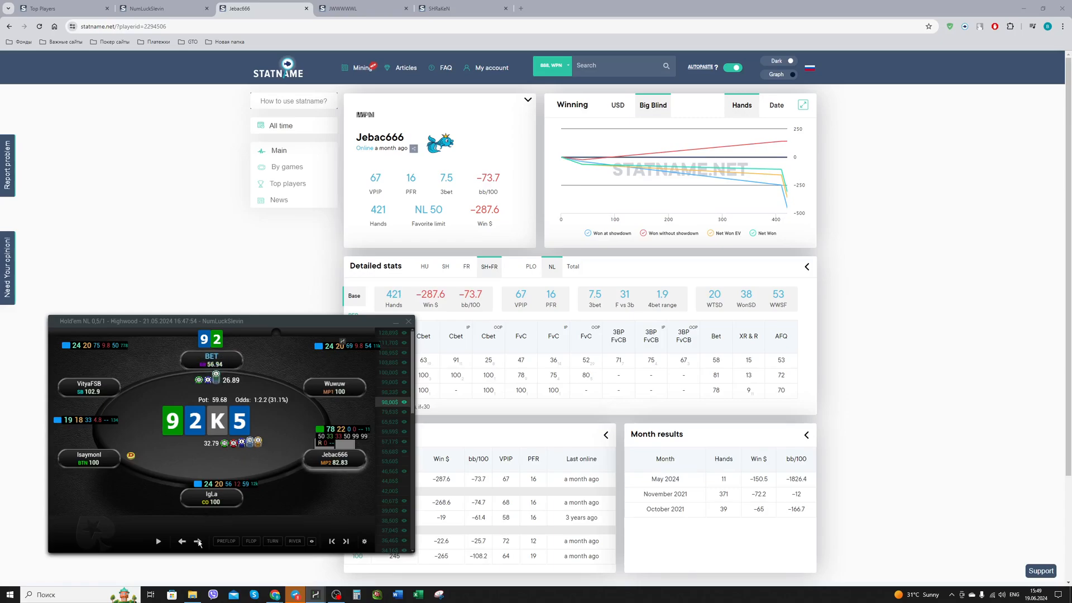
left_click(198, 542)
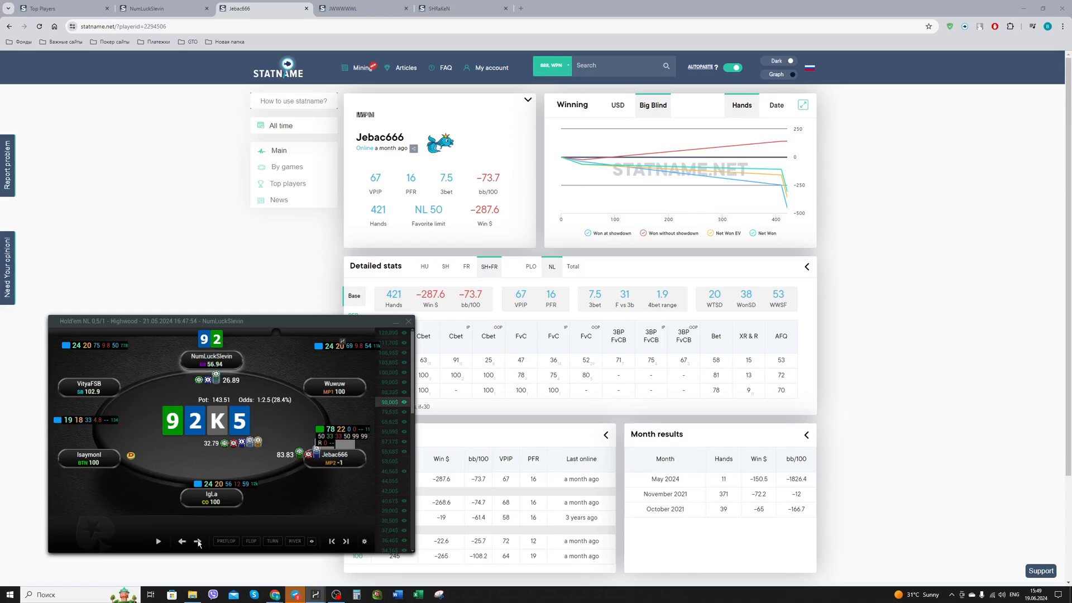
left_click(199, 542)
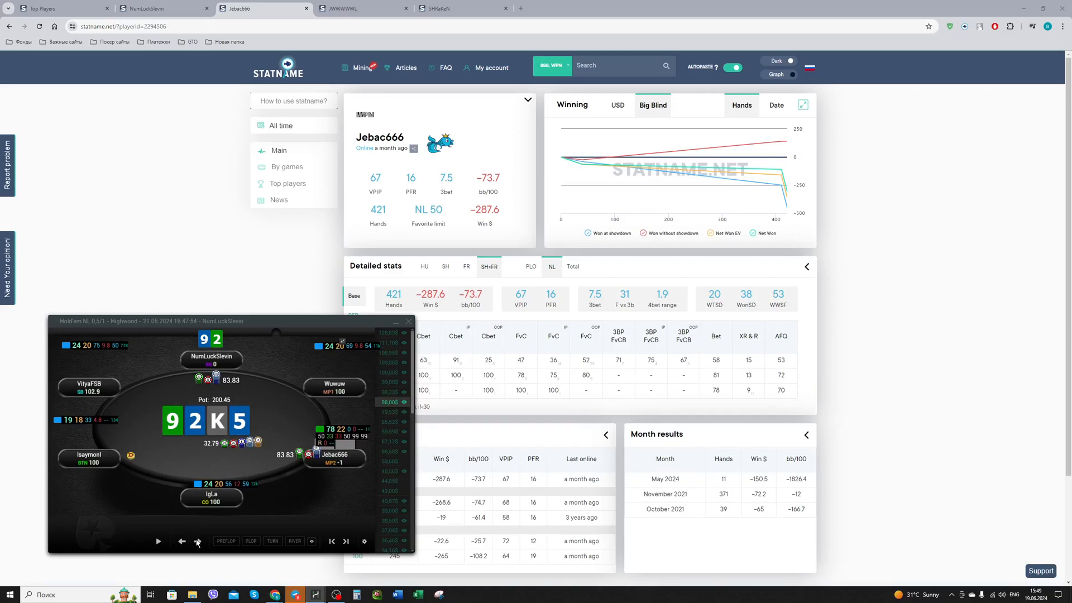
left_click(198, 542)
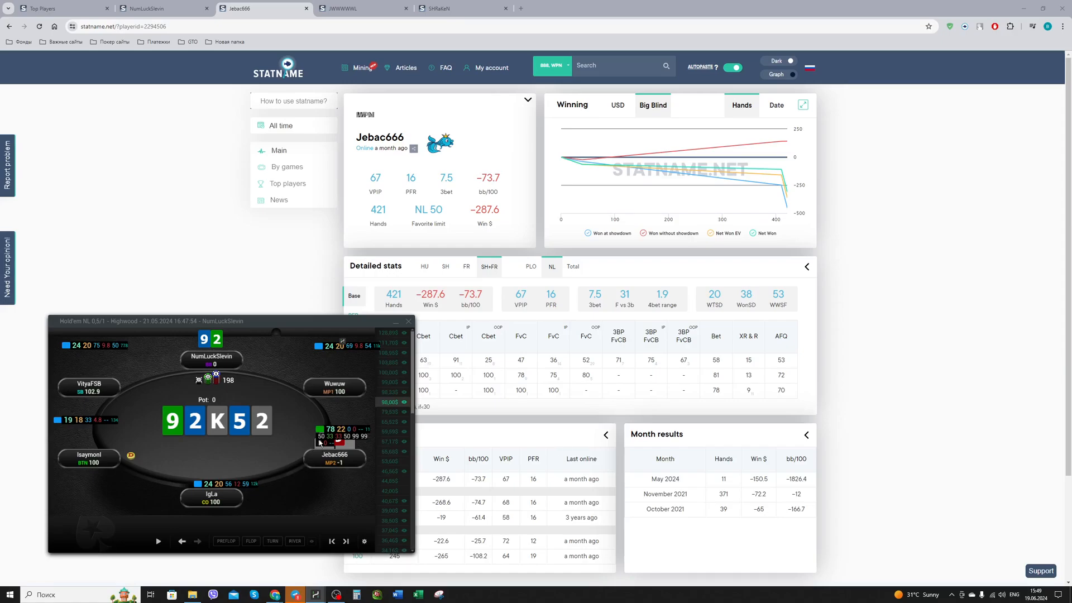
mouse_move(322, 441)
left_mouse_down()
mouse_move(328, 411)
mouse_move(322, 436)
left_mouse_up()
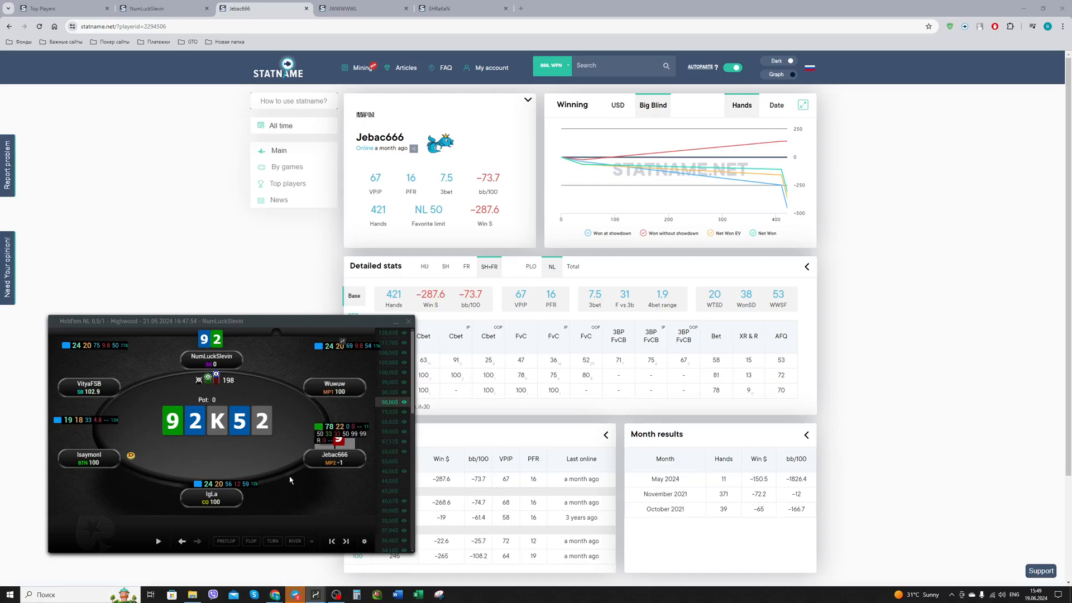
Bring up the replayer with the A-K hand at the Powhattan table and advance the preflop action to the UTG2 opponent's re-raise to 24.
mouse_move(315, 593)
left_click(359, 565)
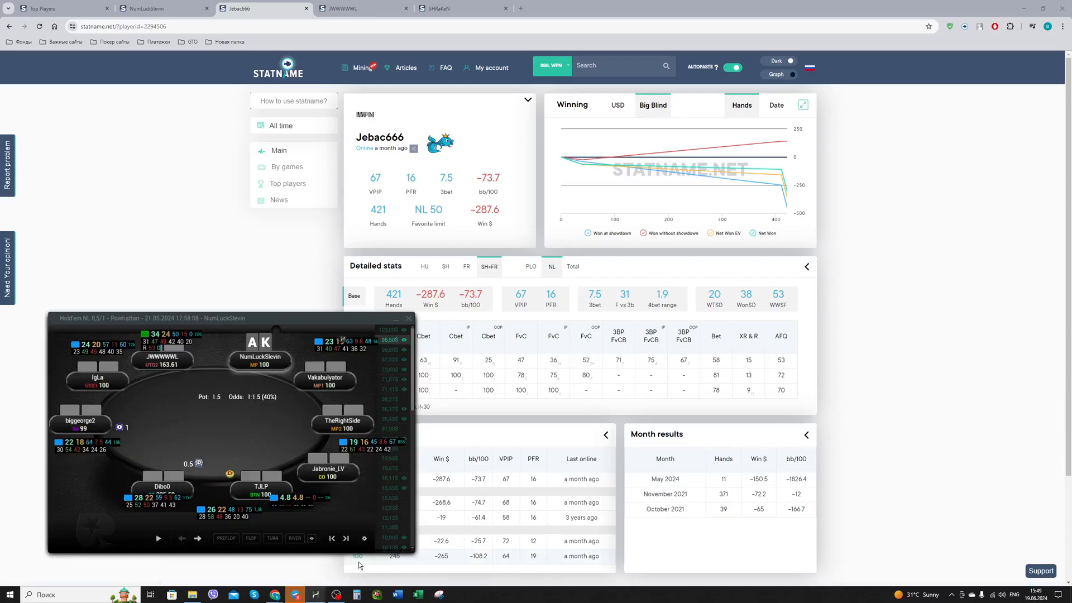
left_click(198, 538)
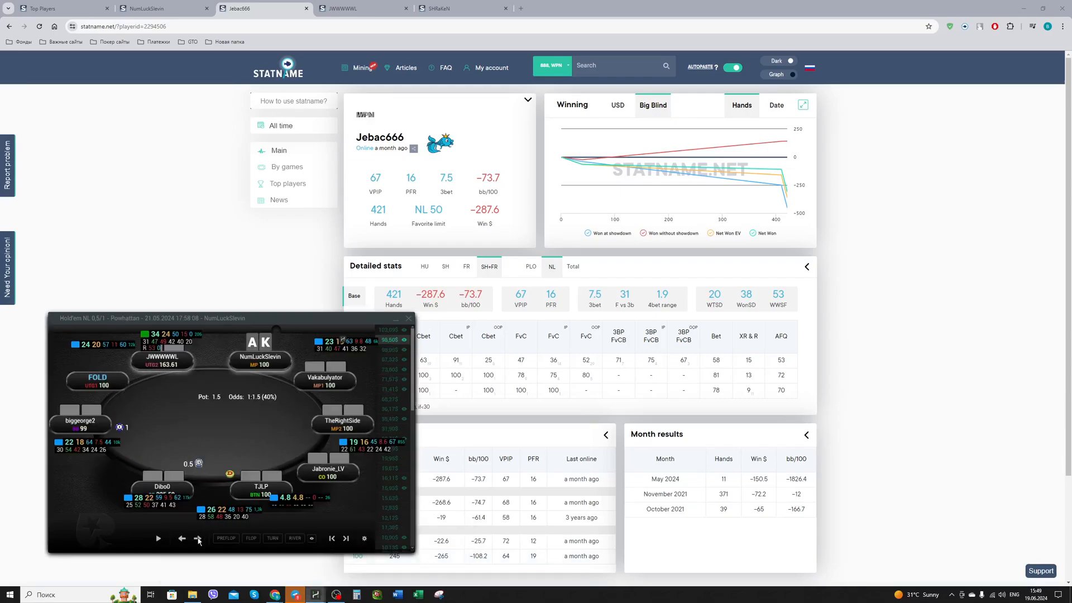
left_click(198, 539)
left_click(198, 539)
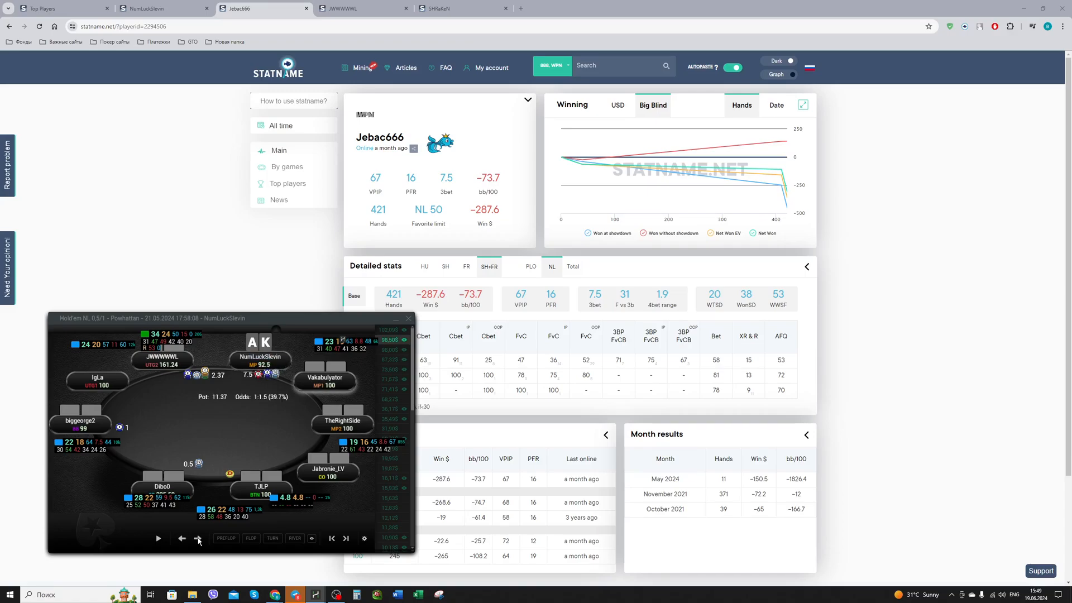
left_click(198, 539)
left_click(198, 539)
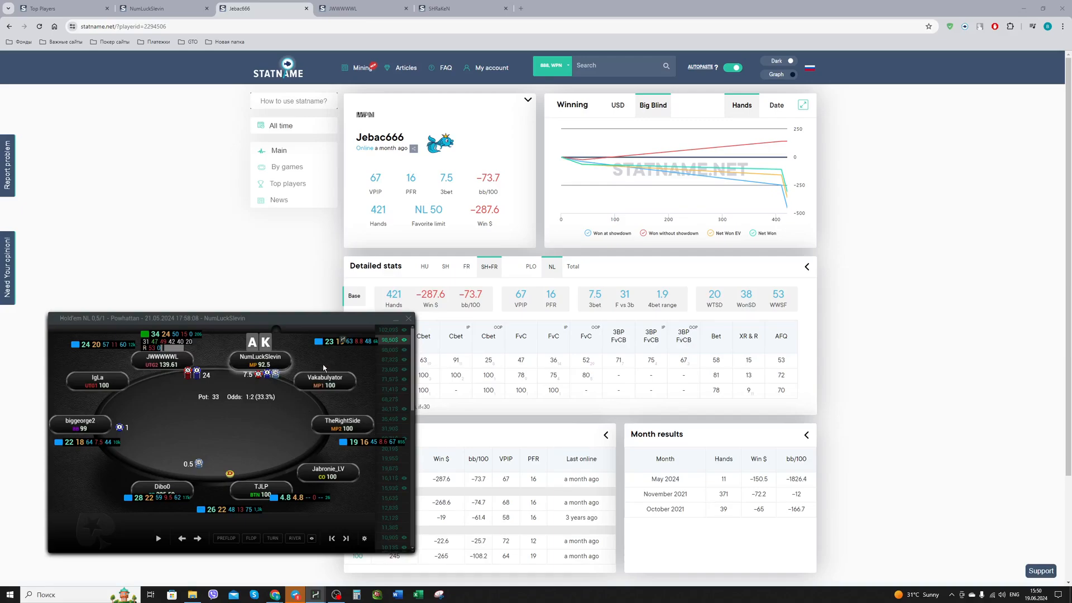
Examine the UTG2 opponent's preflop raise stats on Statname and return to the A-K hand in the Hand2Note replayer.
left_click(367, 5)
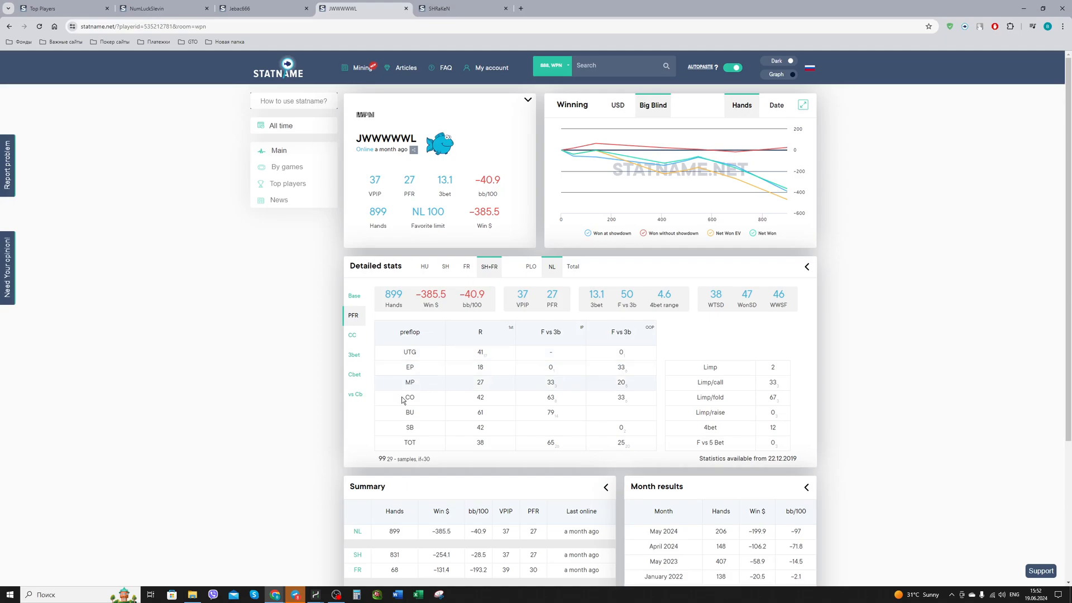
left_click(313, 600)
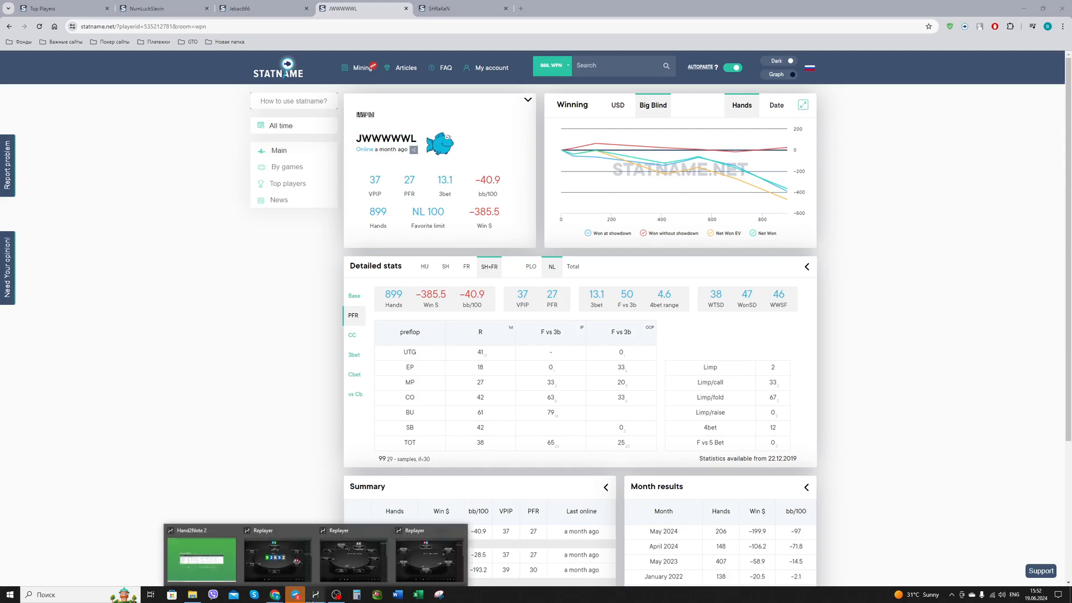
left_click(223, 558)
Advance the A-K hand to showdown, move the stats overlay aside to uncover the UTG2 opponent's cards, and minimize the replayer.
left_click(196, 537)
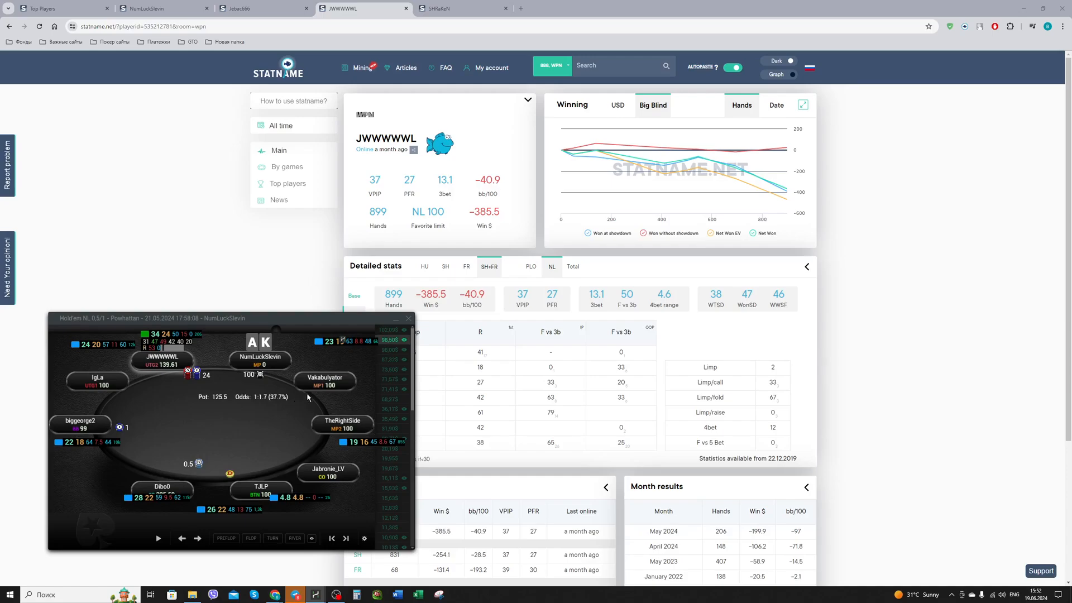
left_click(198, 539)
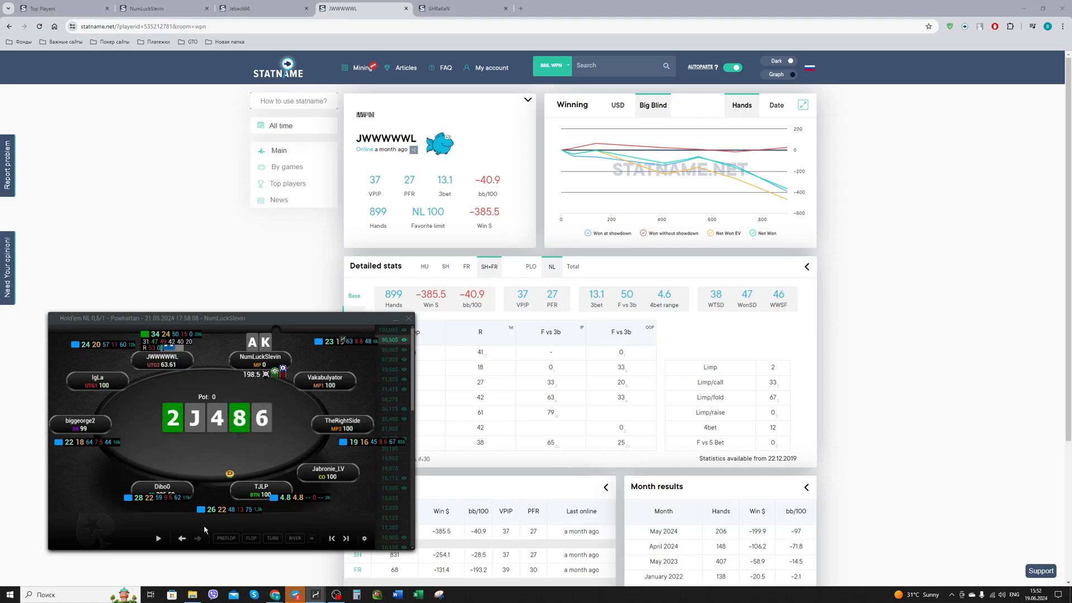
left_click(161, 346)
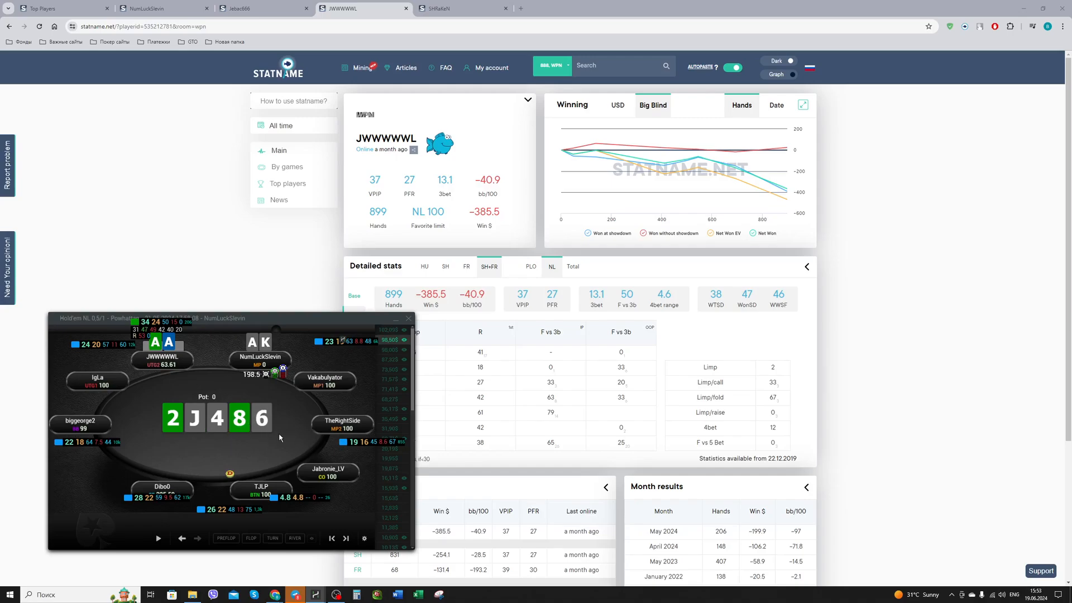
left_click_drag(149, 333, 156, 342)
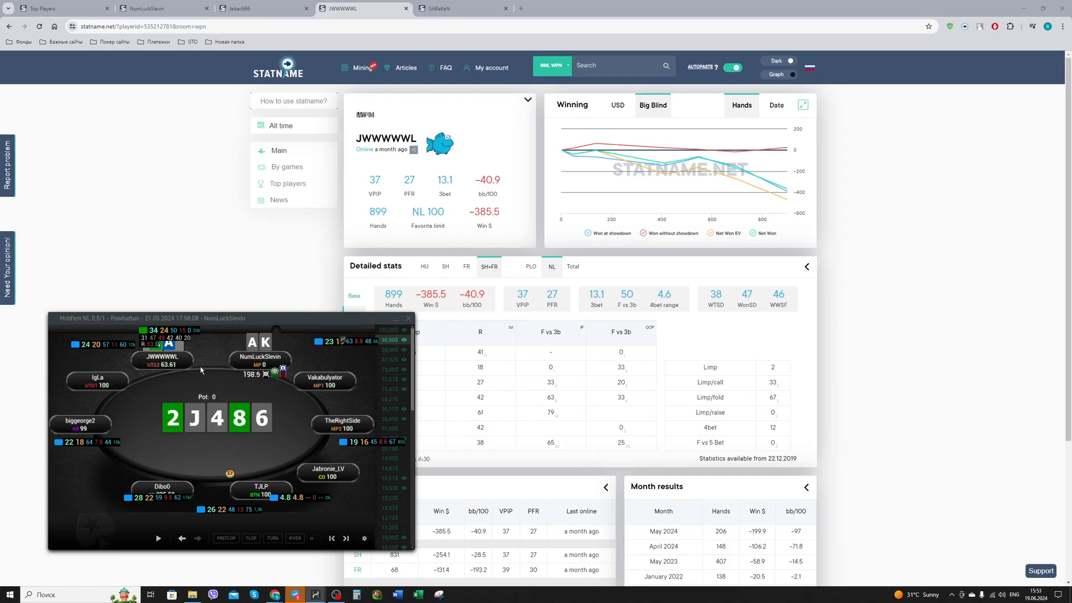
left_click(395, 318)
Bring up the replayer with the A-Q hand at the Wilton Manors table and advance the preflop action to the MP2 opponent's call.
mouse_move(317, 596)
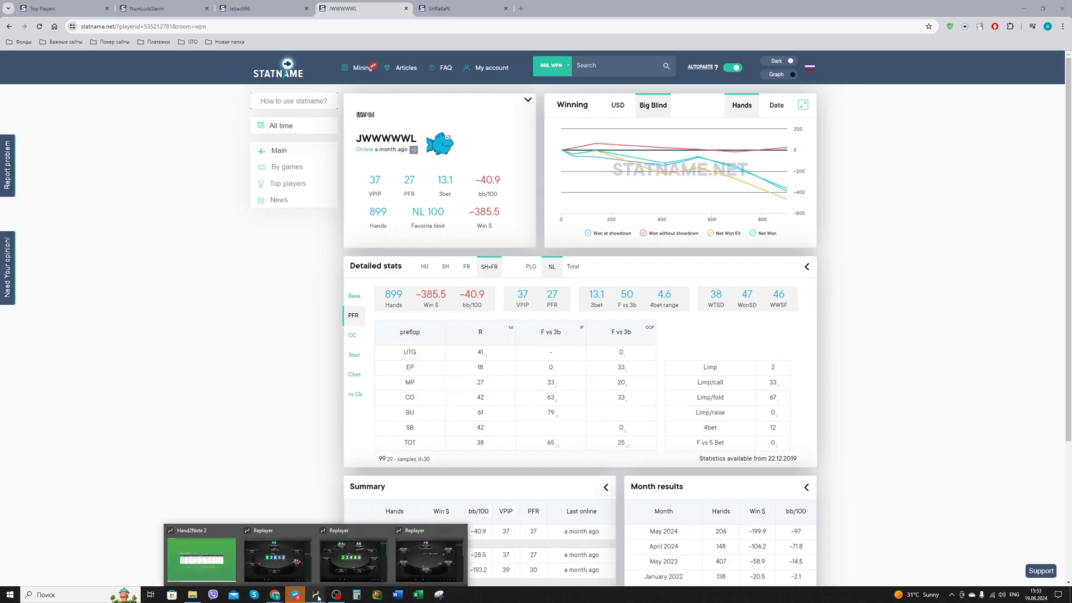
left_click(394, 525)
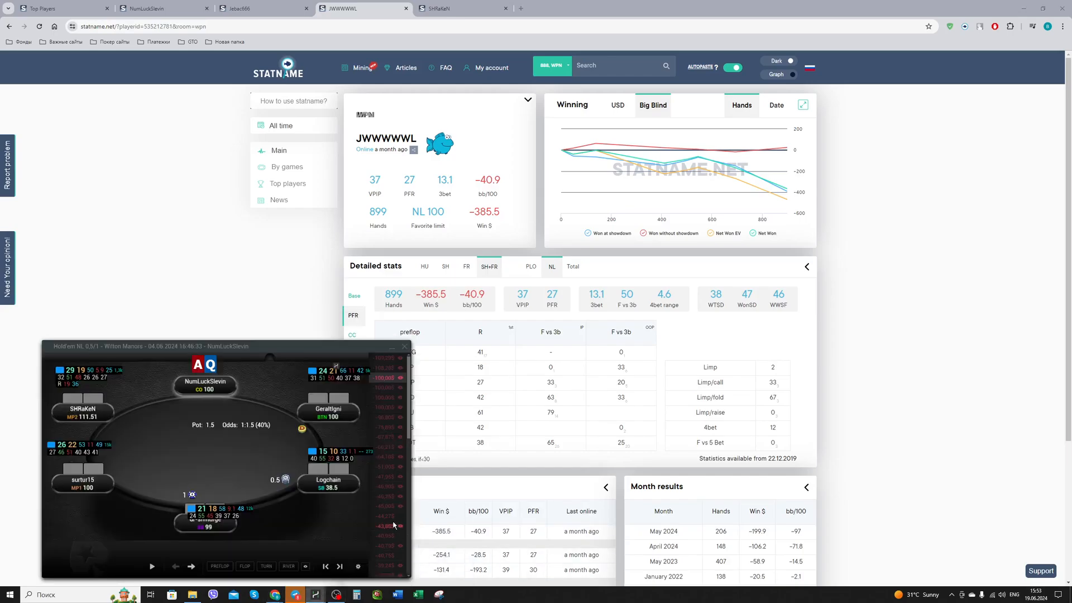
left_click(191, 567)
left_click(191, 566)
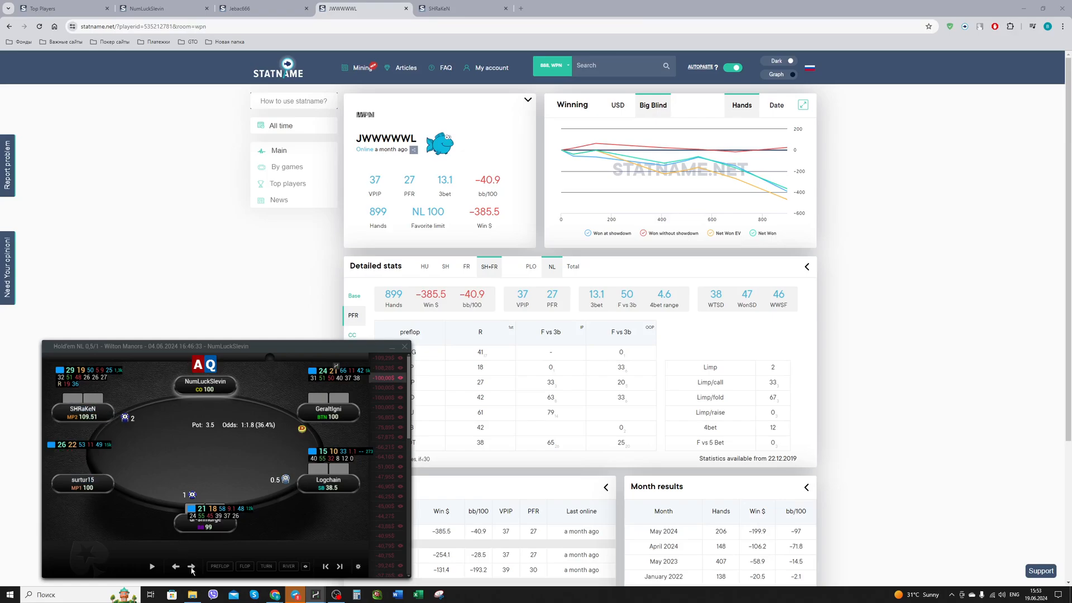
left_click(191, 567)
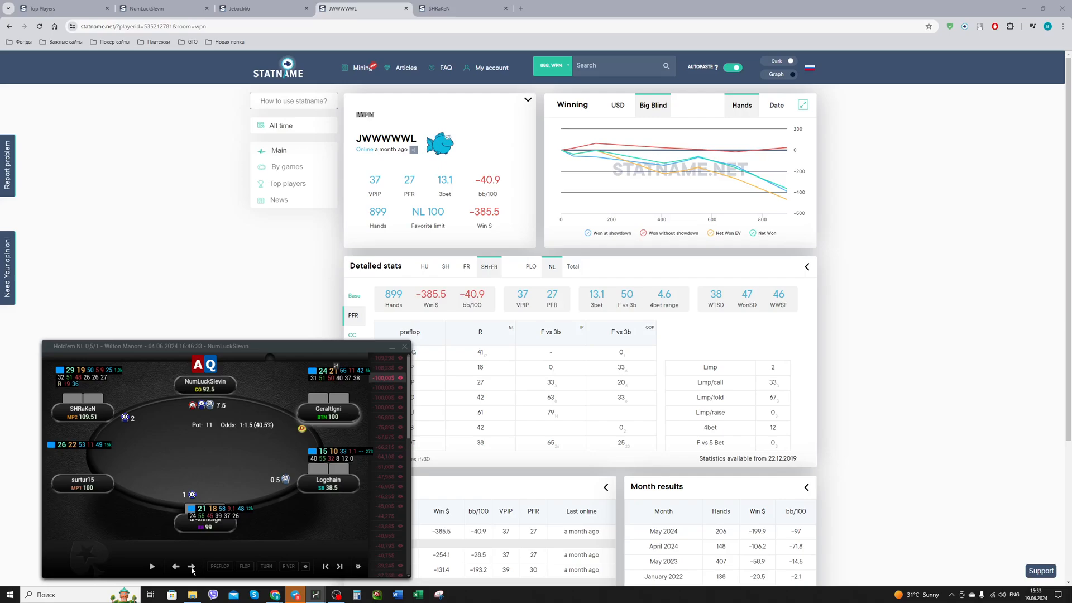
left_click(192, 567)
left_click(192, 567)
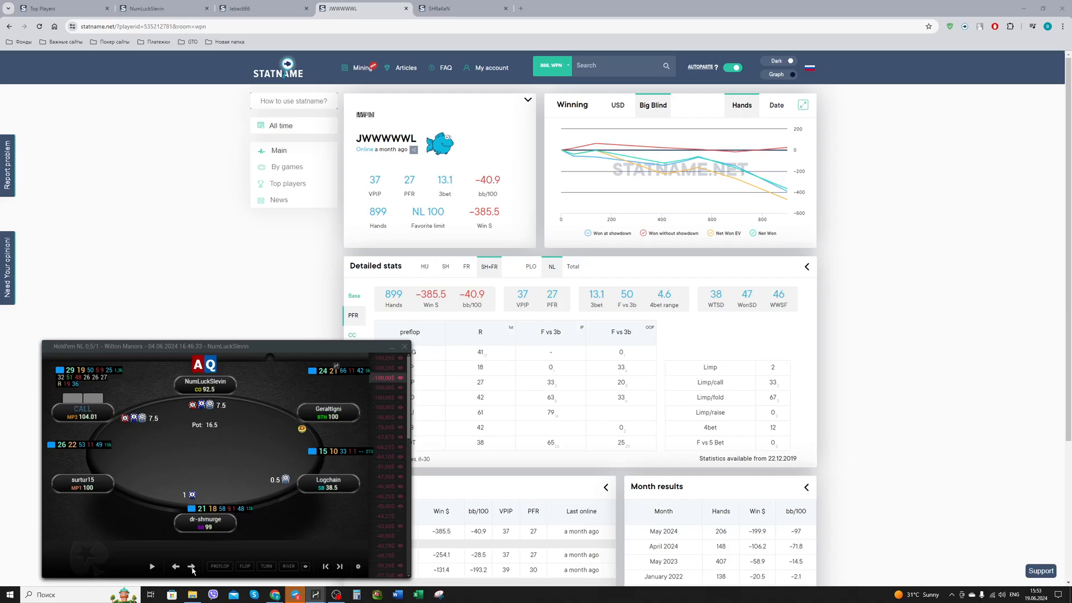
Advance the A-Q hand to the flop, check the MP2 opponent's profile on Statname, and return to the hand in the Hand2Note replayer.
left_click(192, 568)
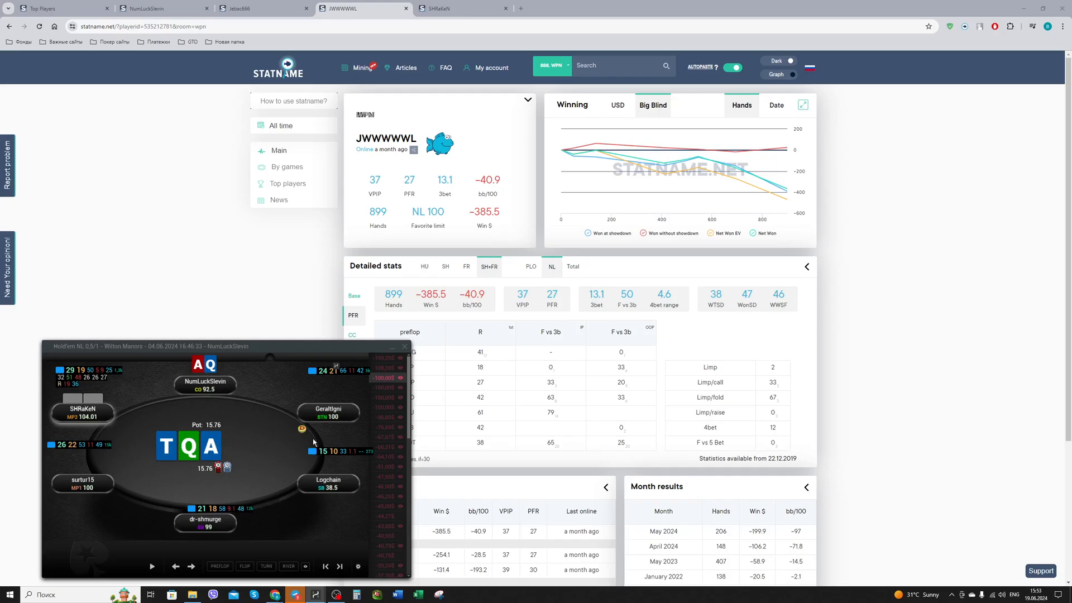
left_click(469, 3)
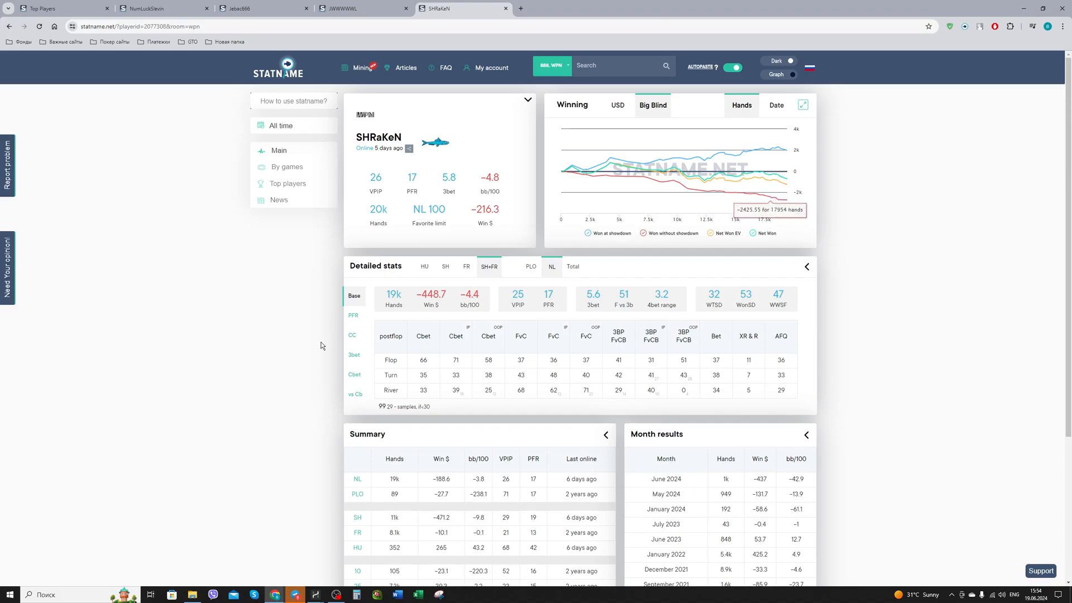
mouse_move(315, 593)
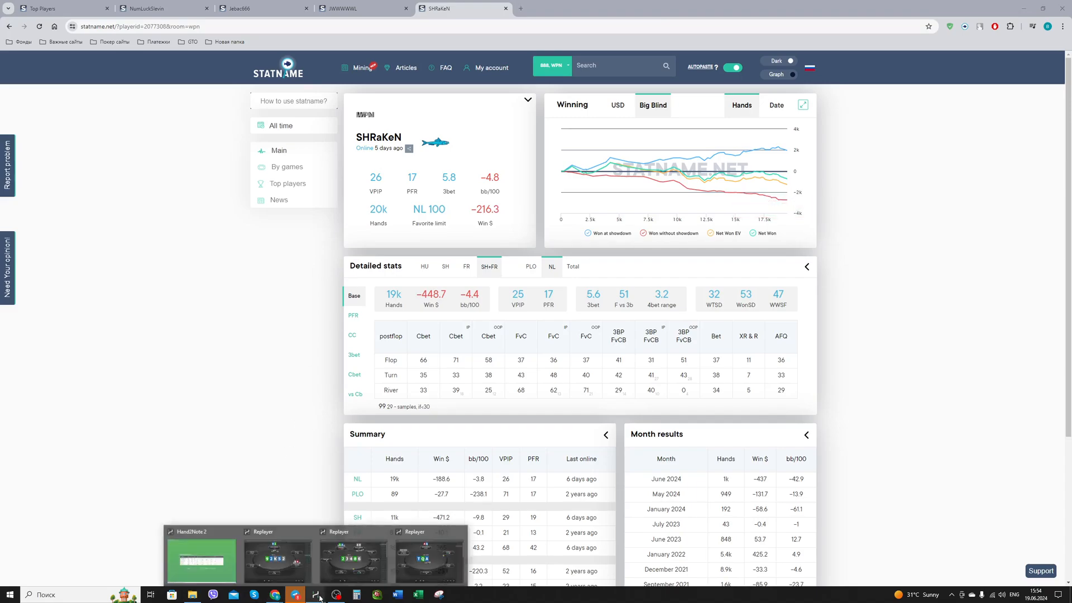
left_click(418, 570)
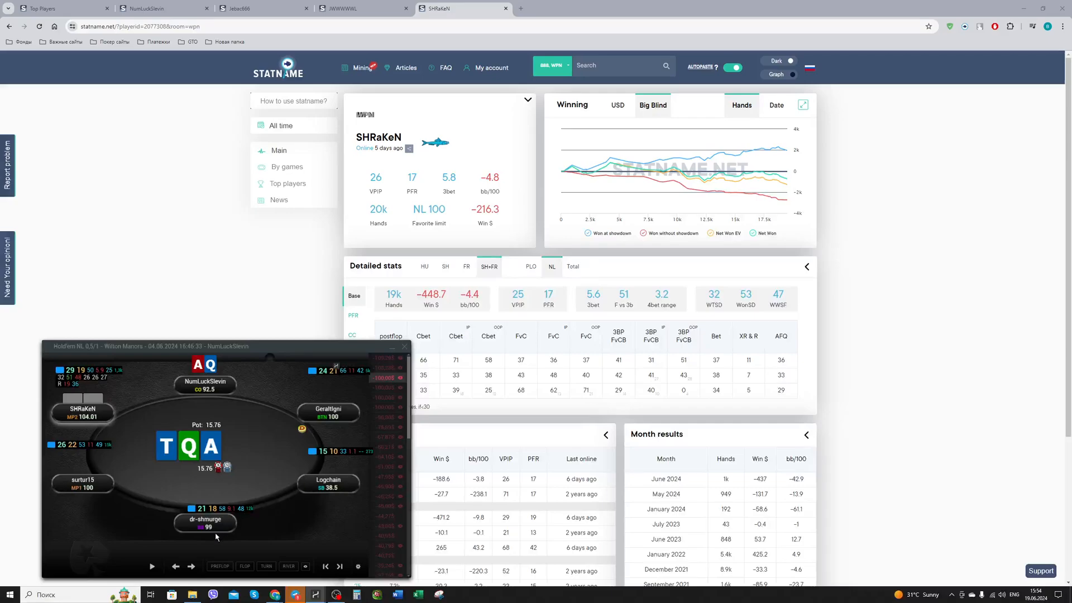
Play the A-Q hand's flop action through to the turn card, stepping back once to review the 5.17 bet and call.
left_click(191, 566)
left_click(192, 566)
left_click(191, 566)
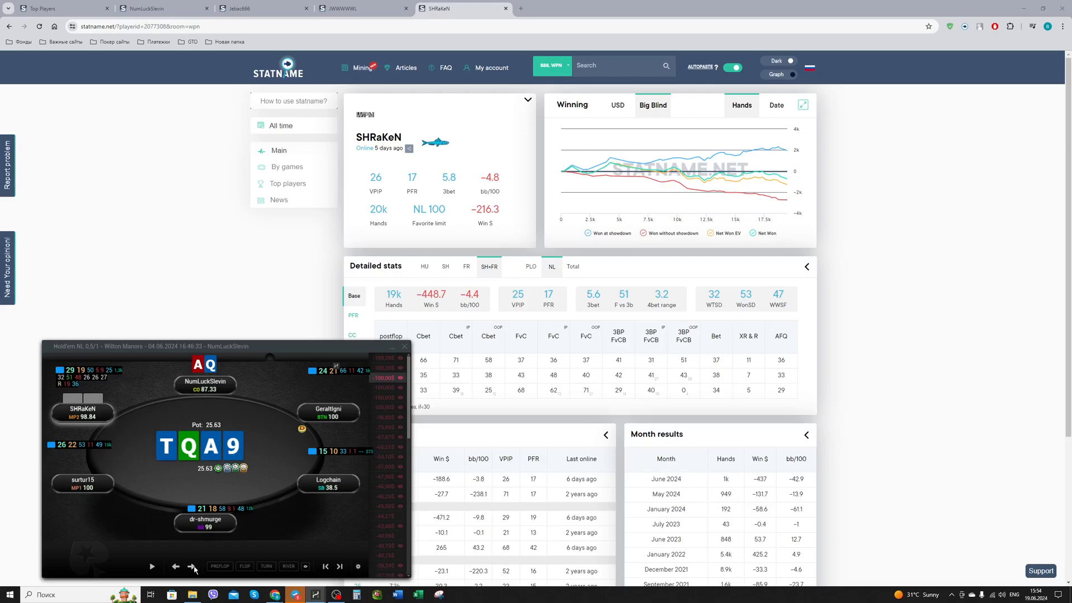
left_click(178, 566)
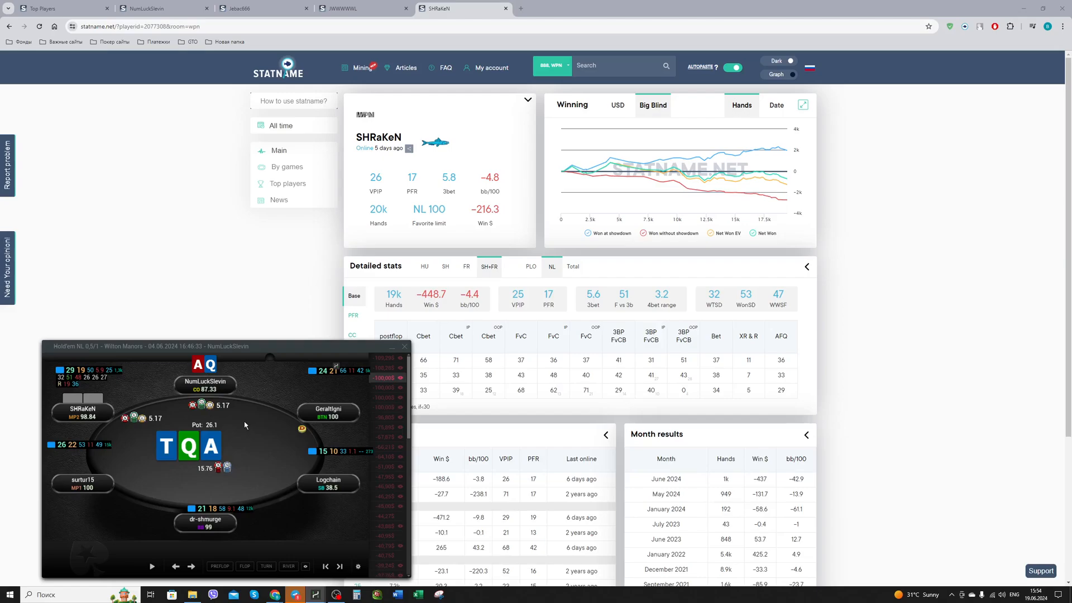
left_click(191, 566)
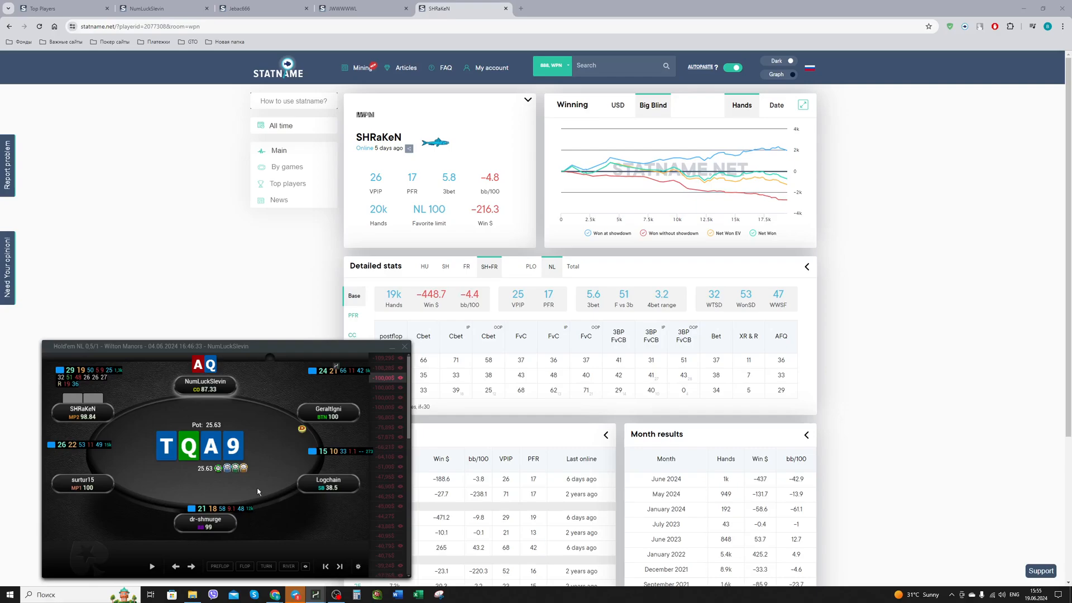
Advance the A-Q hand through the 8.41 turn bet and the river betting to the CO player's call of the 78.92 raise.
left_click(191, 566)
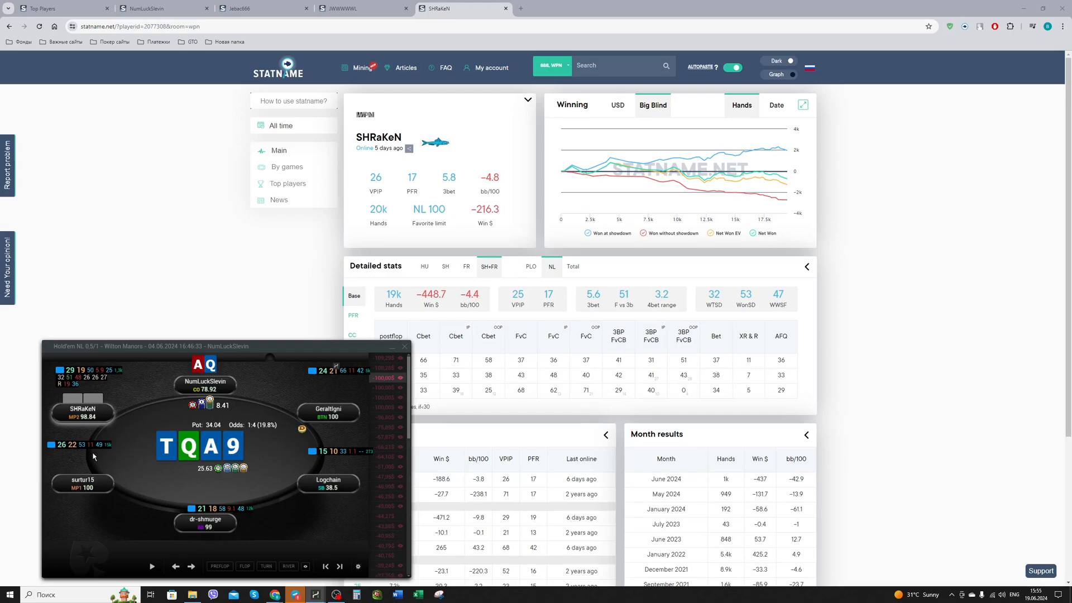
left_click(192, 566)
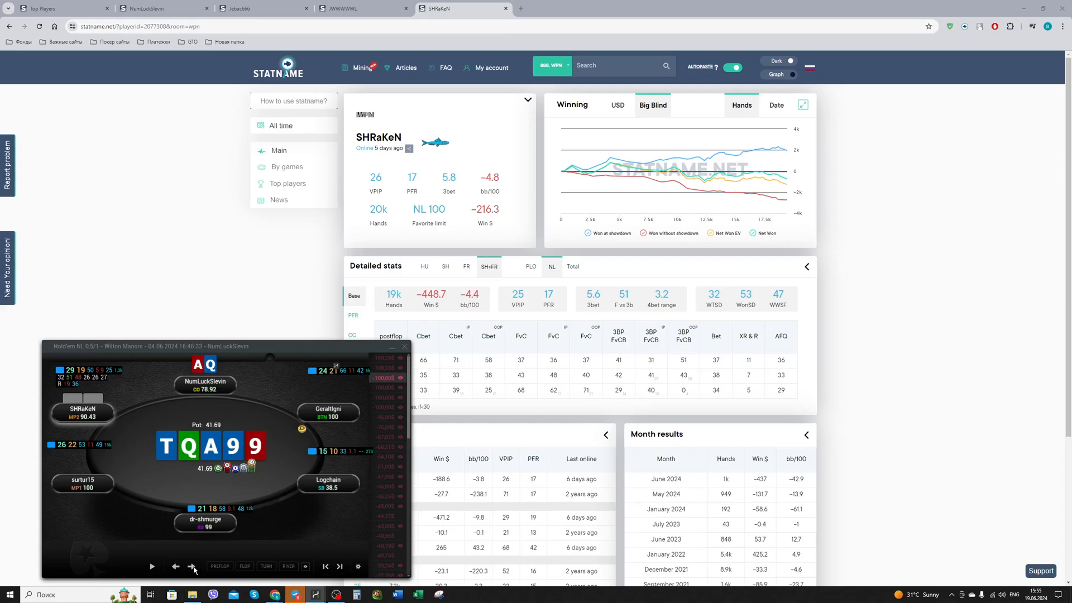
left_click(192, 566)
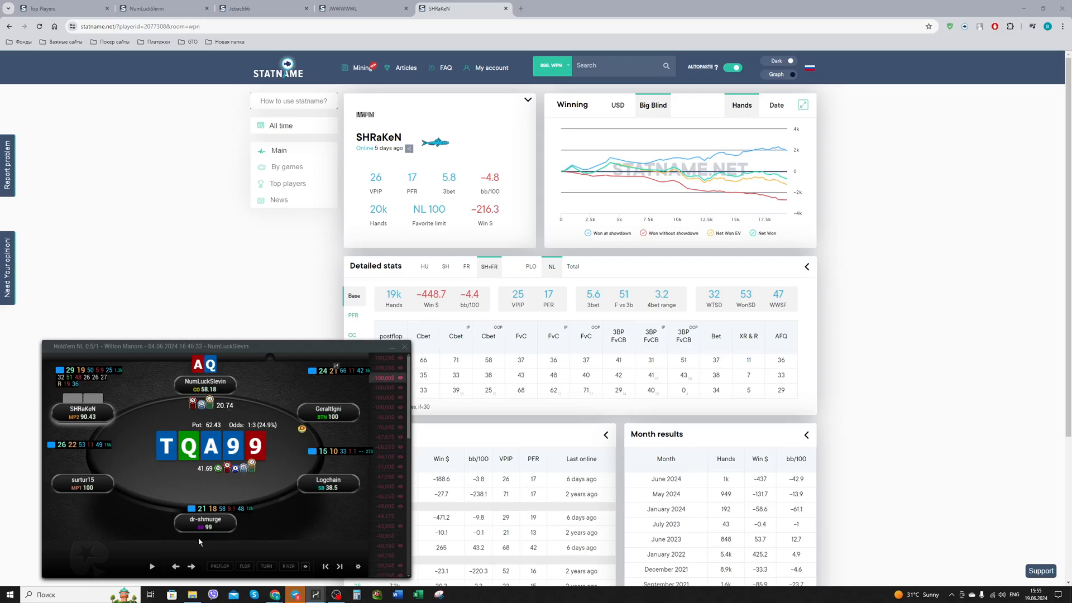
left_click(191, 566)
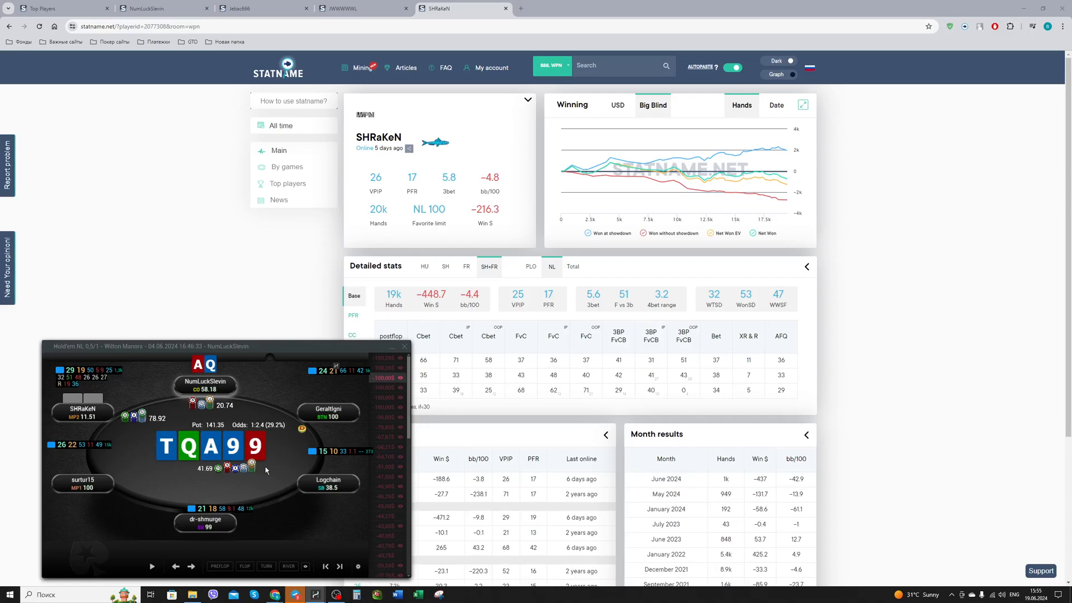
left_click(192, 566)
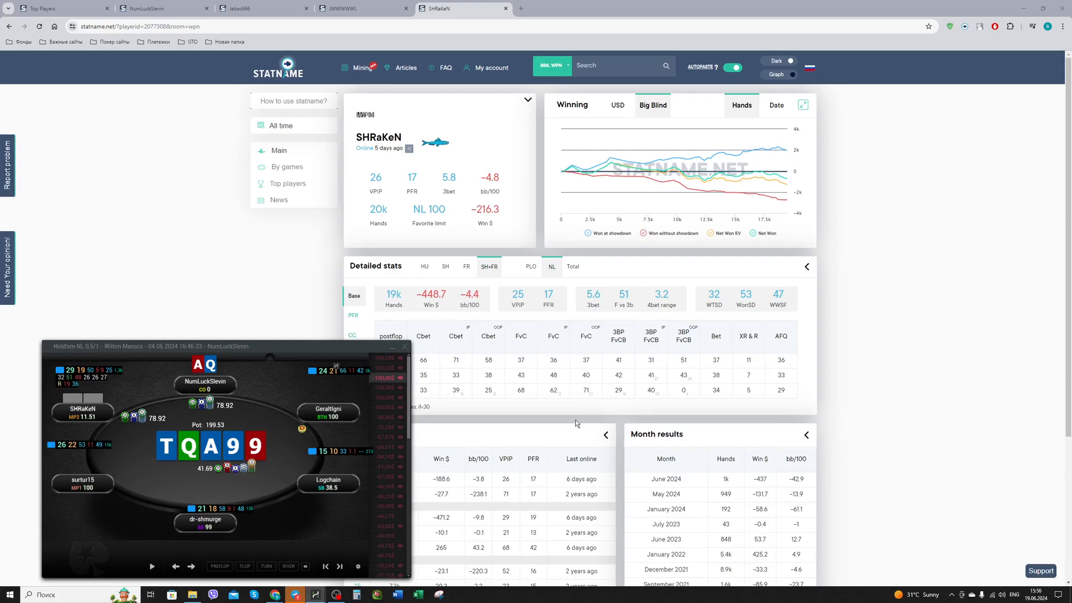
Review the MP2 opponent's full Statname profile, then return to the A-Q hand in the Hand2Note replayer and advance it to showdown.
left_click(722, 405)
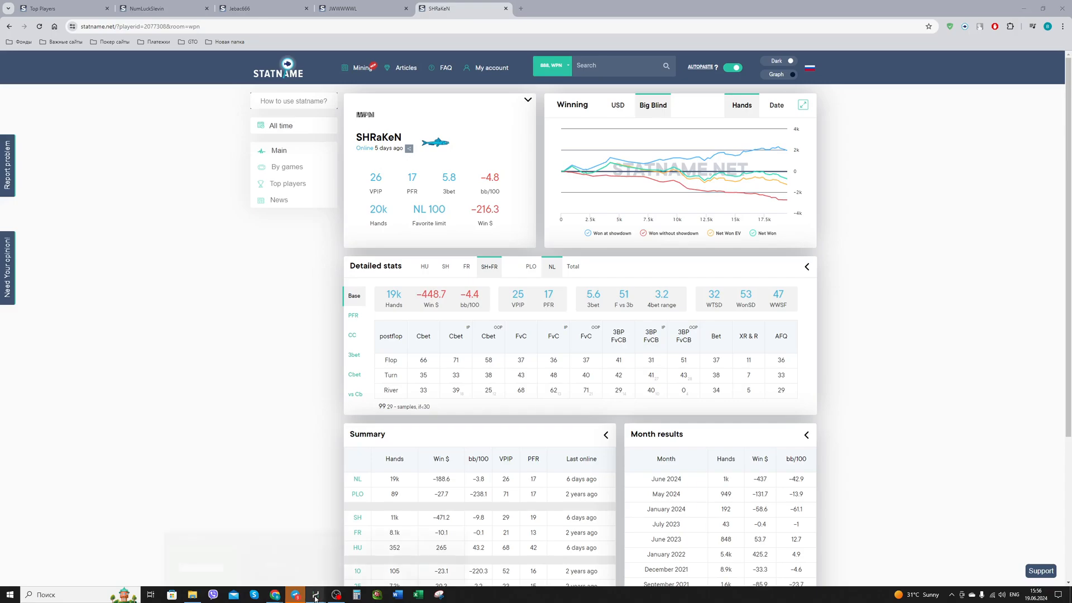
mouse_move(316, 598)
left_click(429, 558)
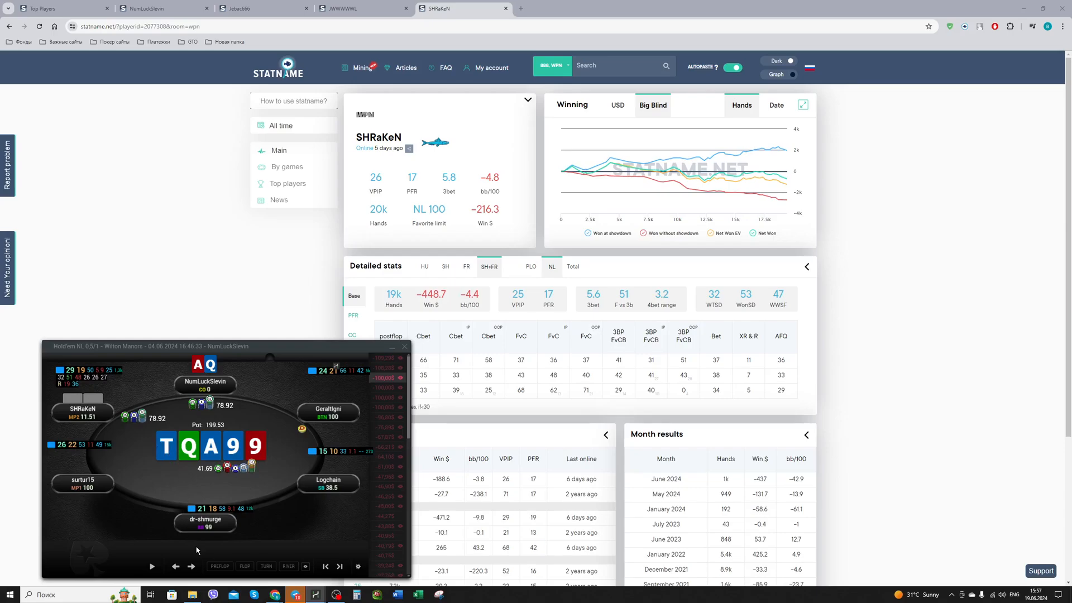
left_click(192, 566)
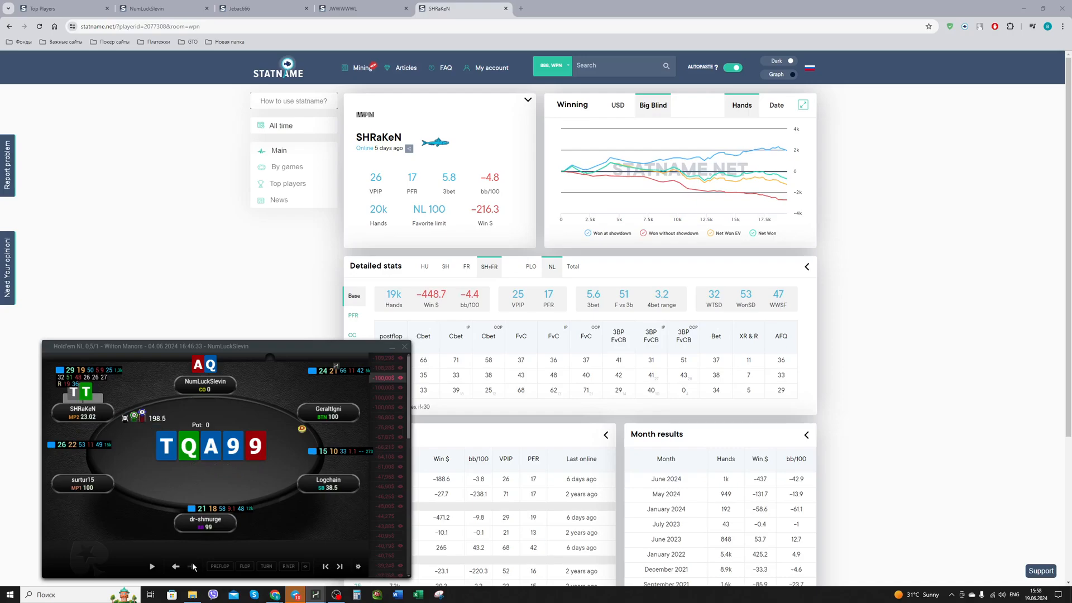